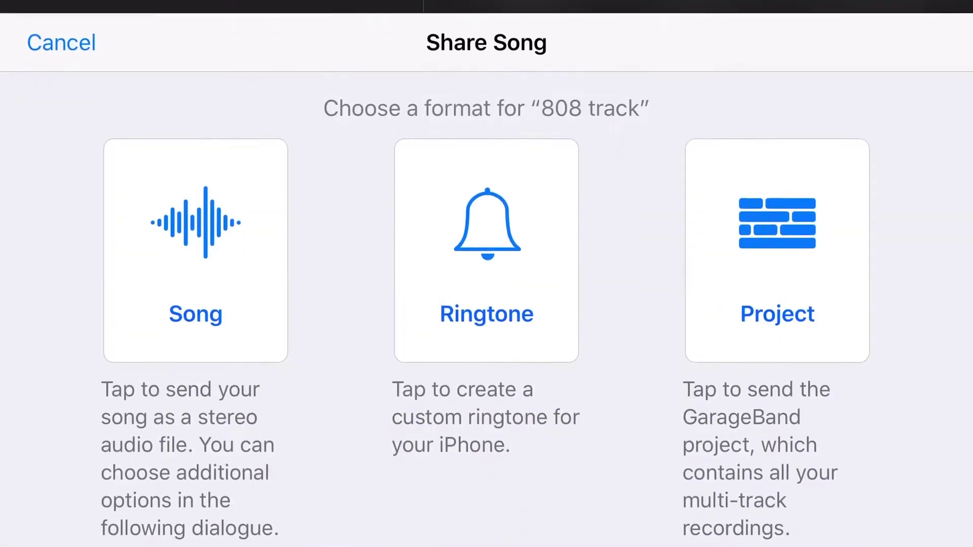
Step: Share the 808 track as a song audio file to iTunes
{"action": "left_click", "coordinate": [196, 251]}
{"action": "left_click", "coordinate": [914, 28]}
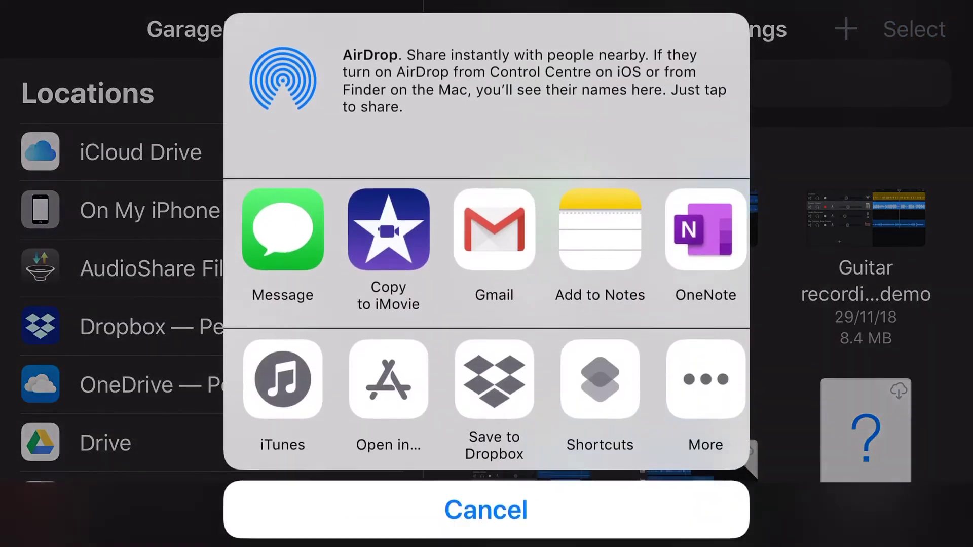
{"action": "left_click", "coordinate": [280, 376]}
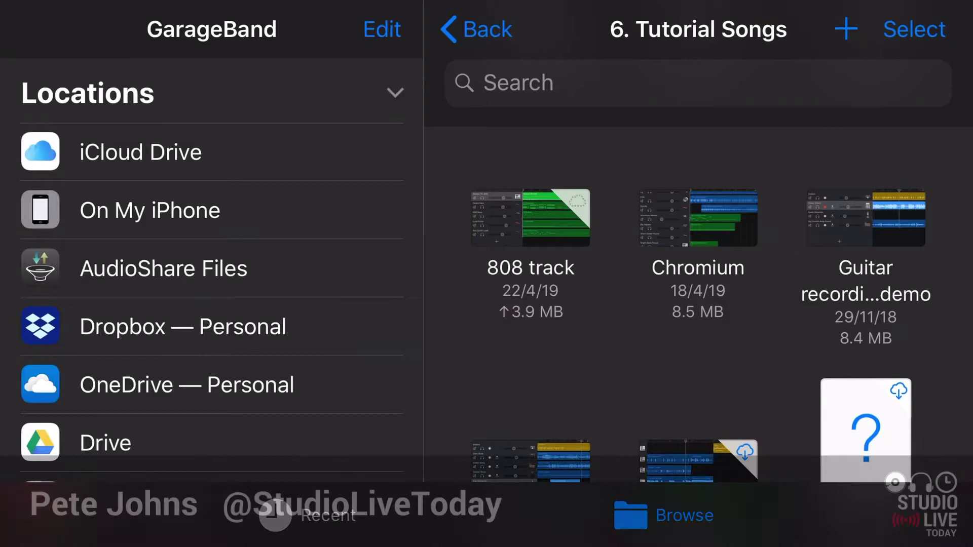
Step: Select the 808 track in the Tutorial Songs folder and share it to iTunes as an Uncompressed (WAV) song
{"action": "scroll", "coordinate": [701, 300], "scroll_direction": "down", "scroll_amount": 5}
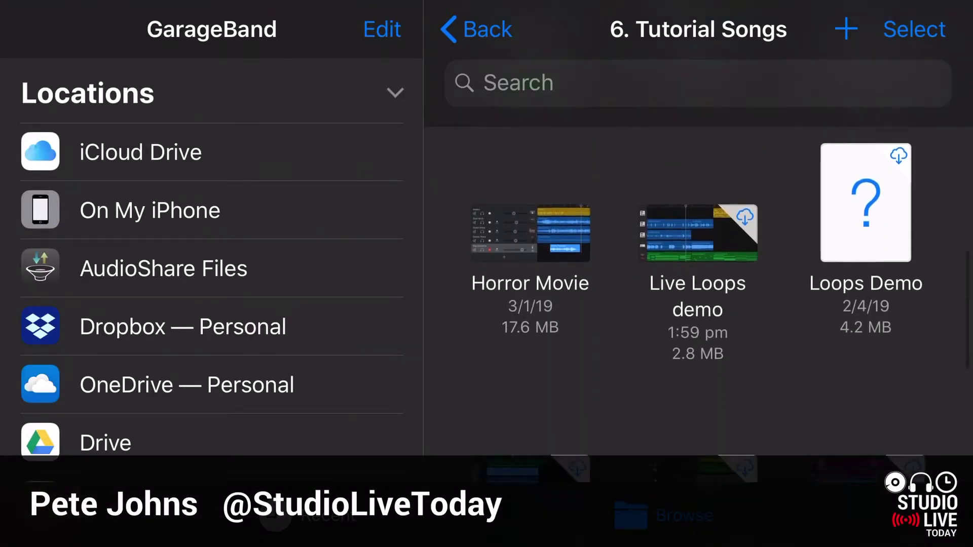
{"action": "scroll", "coordinate": [701, 300], "scroll_direction": "down", "scroll_amount": 3}
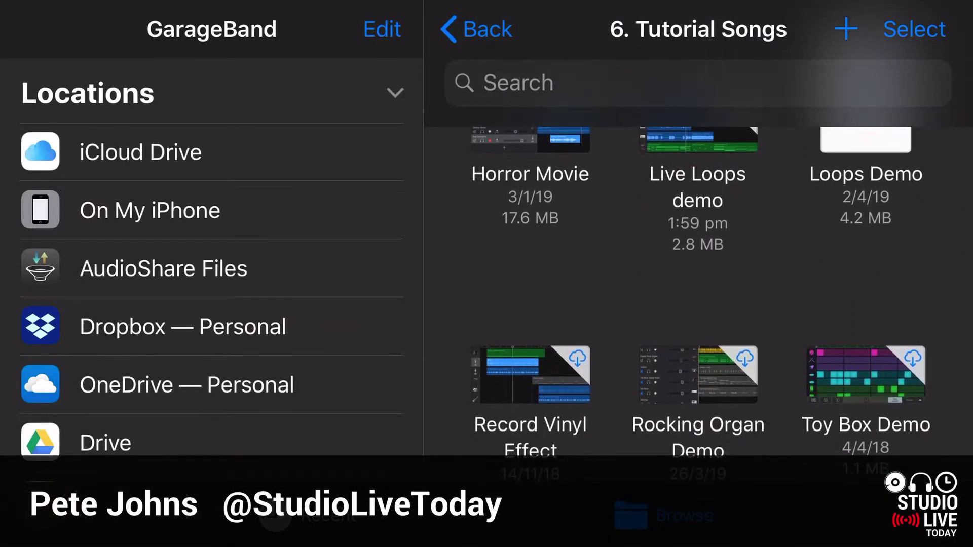
{"action": "scroll", "coordinate": [701, 300], "scroll_direction": "up", "scroll_amount": 5}
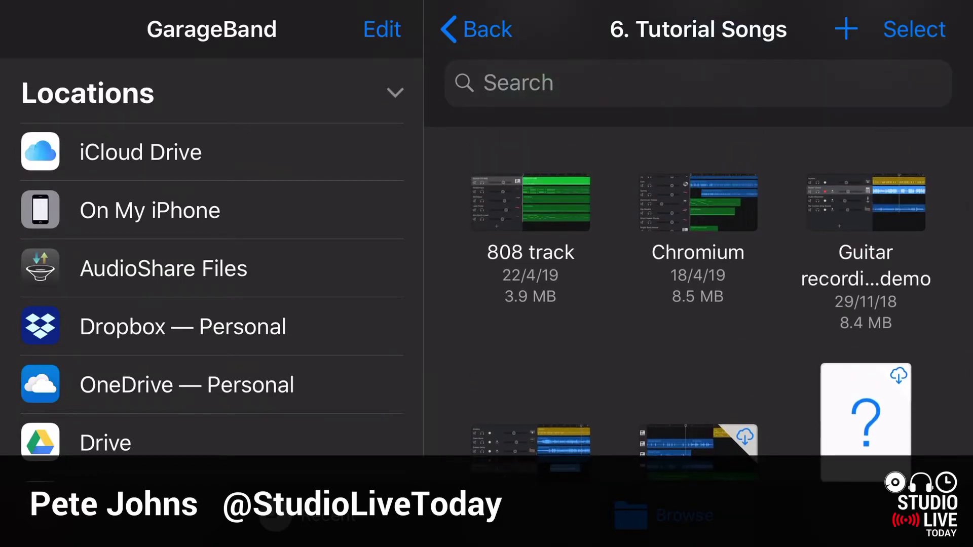
{"action": "left_click", "coordinate": [914, 29]}
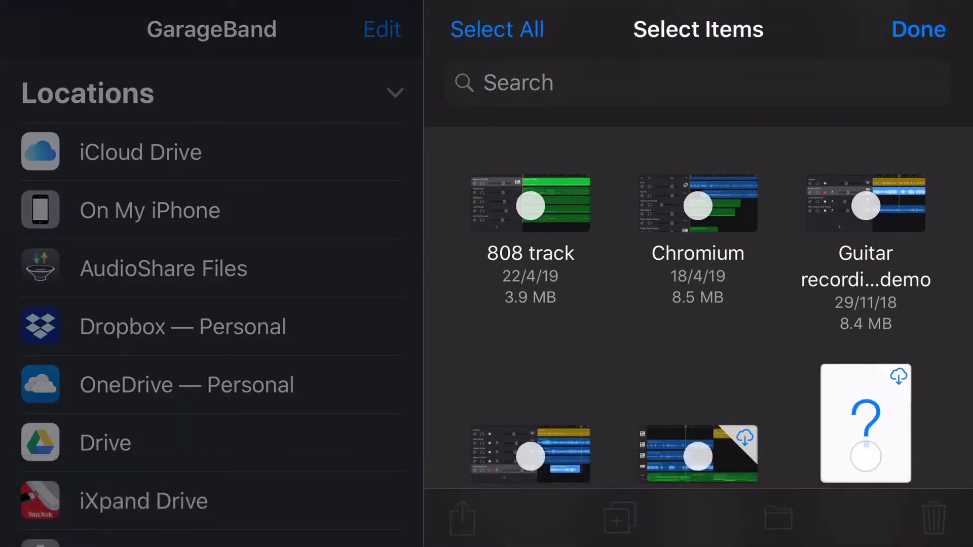
{"action": "left_click", "coordinate": [530, 205]}
{"action": "left_click", "coordinate": [462, 518]}
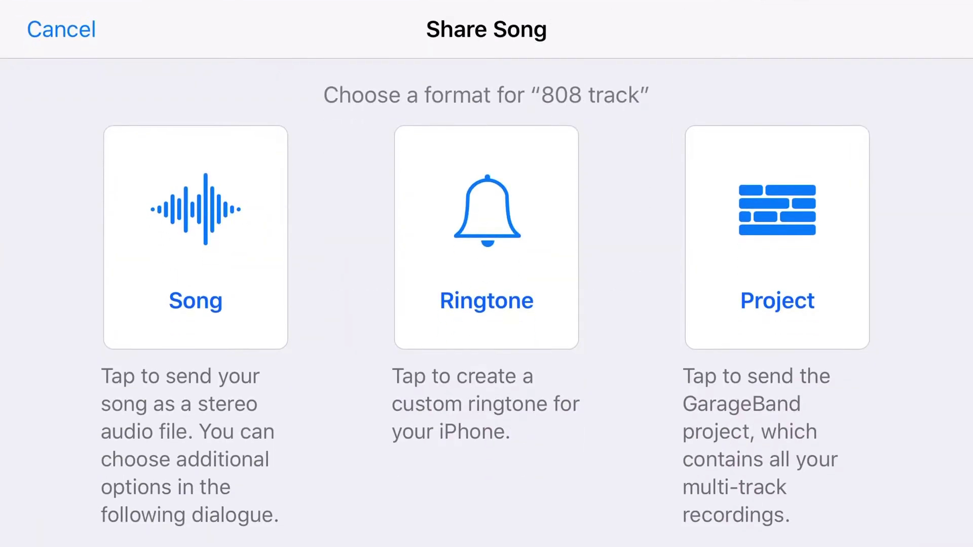
{"action": "left_click", "coordinate": [193, 235]}
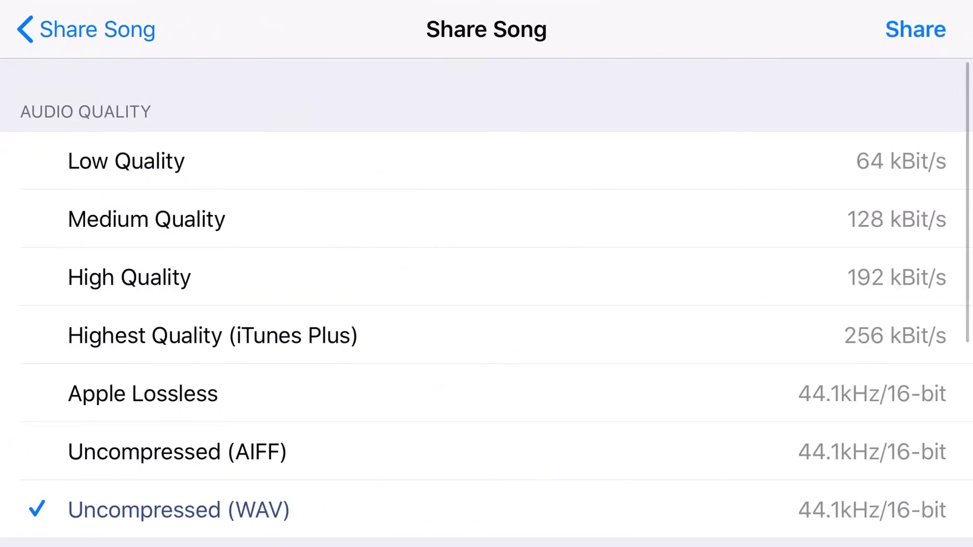
{"action": "left_click", "coordinate": [915, 28]}
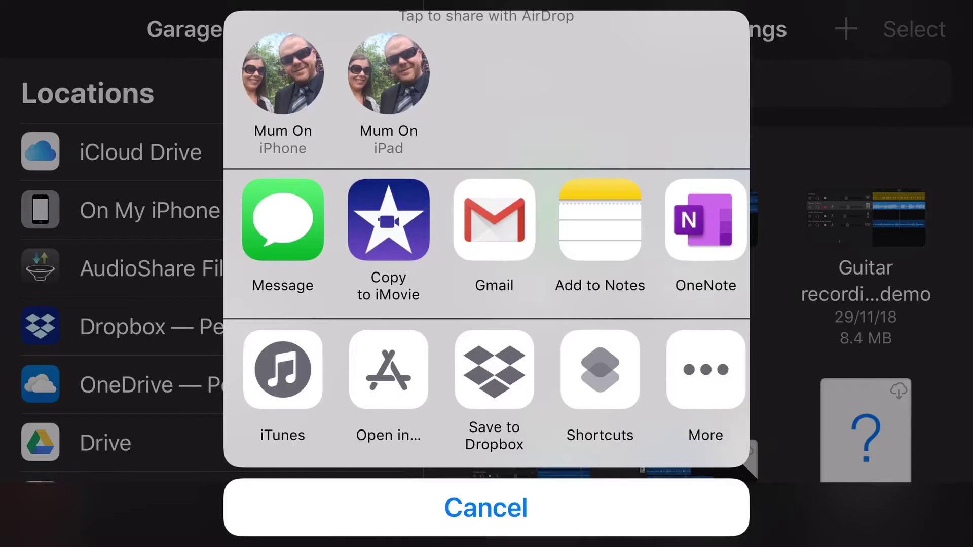
{"action": "left_click", "coordinate": [283, 370]}
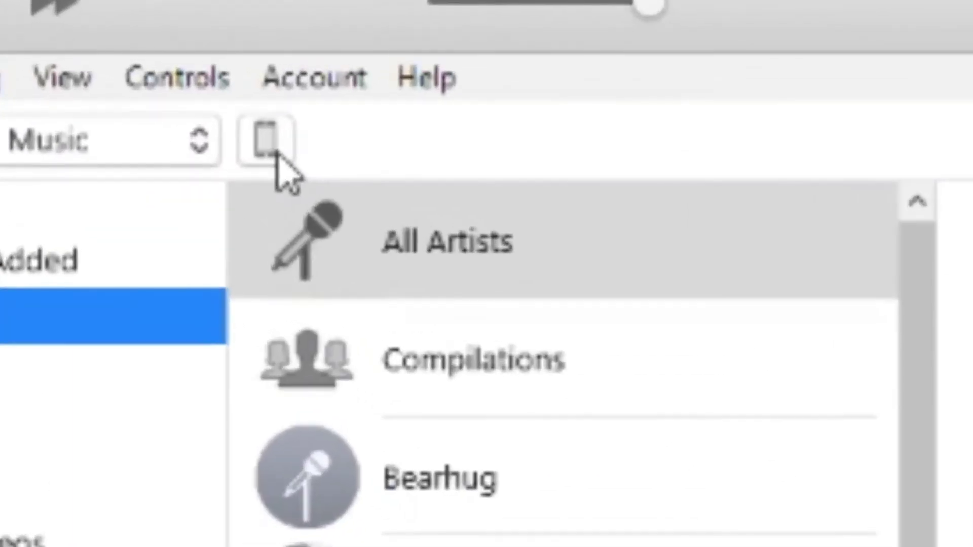
Step: Switch to iTunes on the computer and open GarageBand's documents in the connected iPhone's File Sharing settings
{"action": "left_click", "coordinate": [111, 42]}
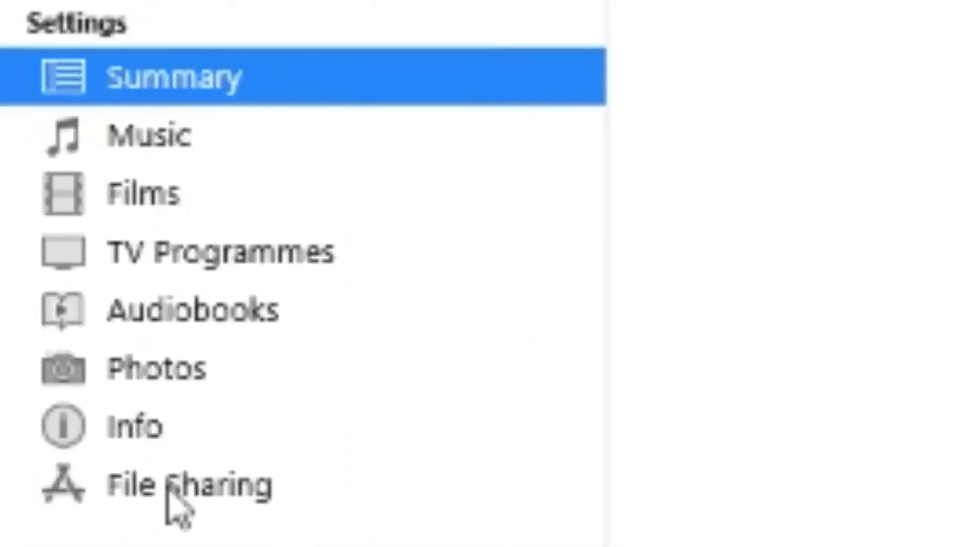
{"action": "left_click", "coordinate": [170, 488]}
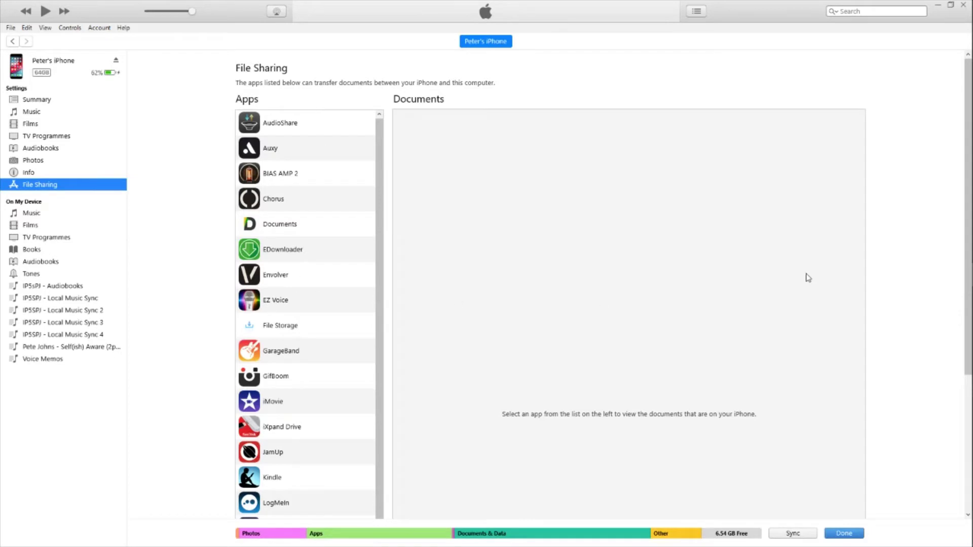
{"action": "scroll", "coordinate": [966, 260], "scroll_direction": "down", "scroll_amount": 4}
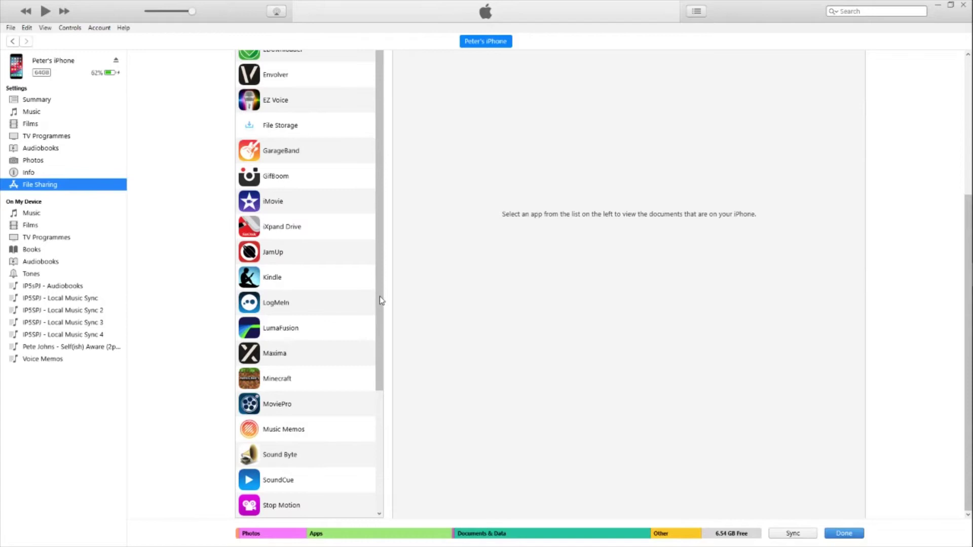
{"action": "scroll", "coordinate": [365, 395], "scroll_direction": "down", "scroll_amount": 1}
{"action": "scroll", "coordinate": [365, 395], "scroll_direction": "down", "scroll_amount": 2}
{"action": "scroll", "coordinate": [364, 355], "scroll_direction": "up", "scroll_amount": 3}
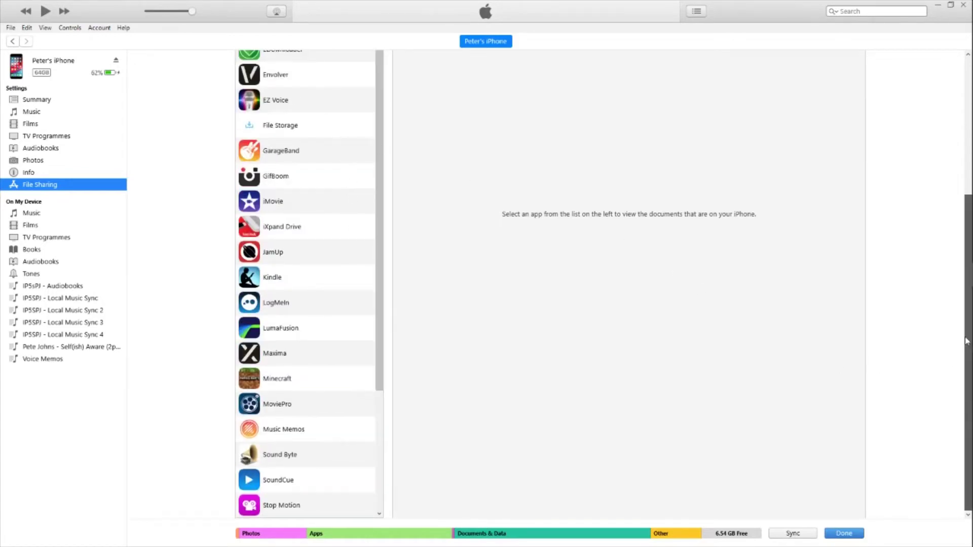
{"action": "left_click_drag", "start_coordinate": [966, 350], "coordinate": [950, 178]}
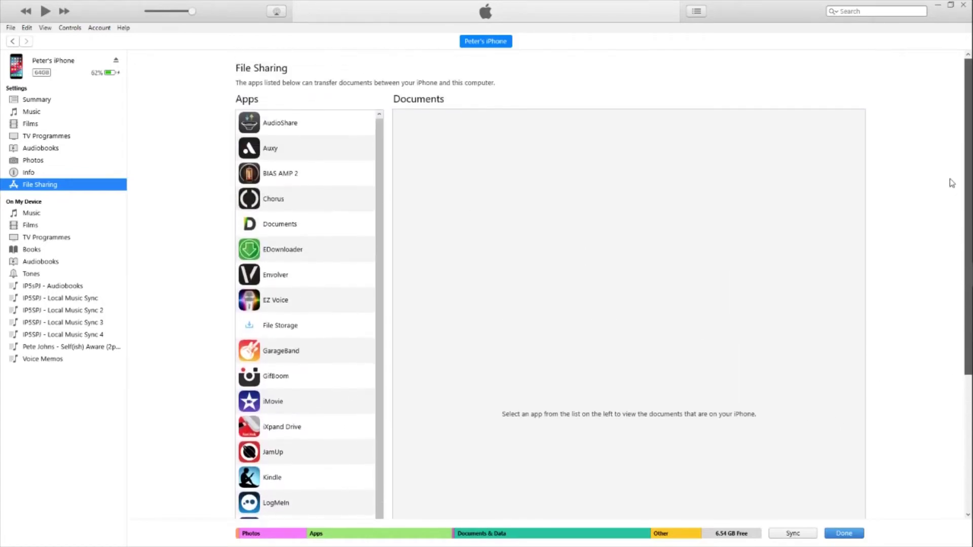
{"action": "left_click", "coordinate": [295, 355]}
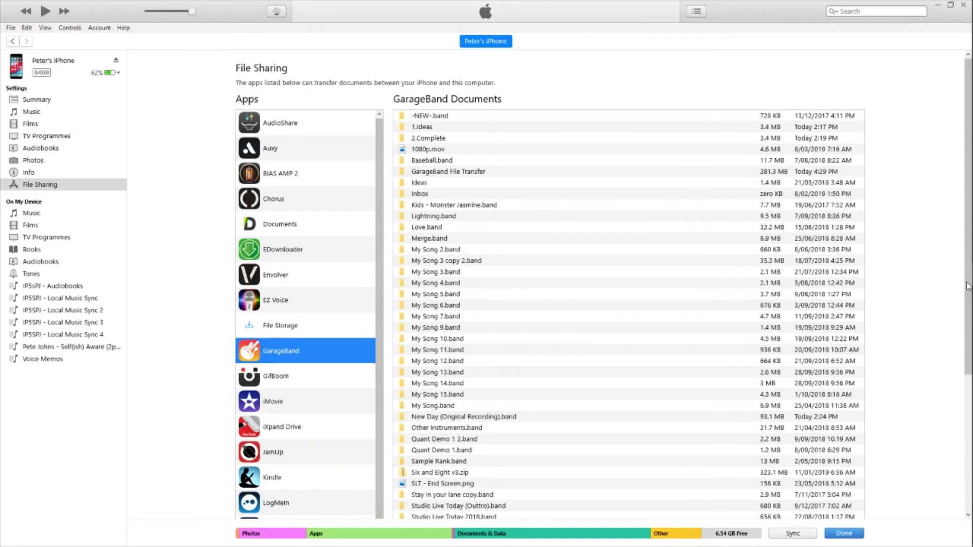
Step: Save the GarageBand File Transfer folder from the iPhone to the Music folder on the Data (D:) drive
{"action": "mouse_move", "coordinate": [968, 280]}
{"action": "left_mouse_down"}
{"action": "mouse_move", "coordinate": [968, 402]}
{"action": "mouse_move", "coordinate": [961, 293]}
{"action": "left_mouse_up"}
{"action": "left_click", "coordinate": [515, 159]}
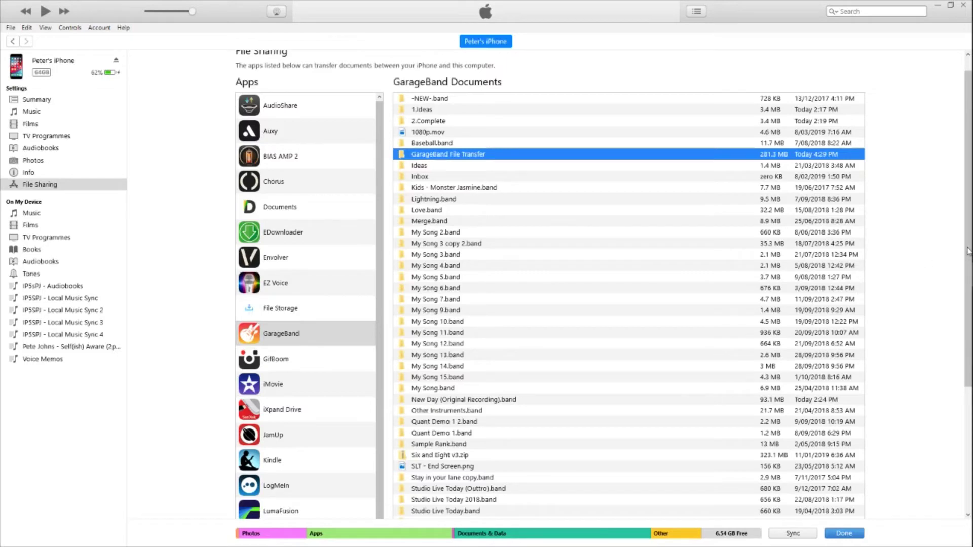
{"action": "scroll", "coordinate": [969, 405], "scroll_direction": "down", "scroll_amount": 3}
{"action": "scroll", "coordinate": [969, 406], "scroll_direction": "down", "scroll_amount": 1}
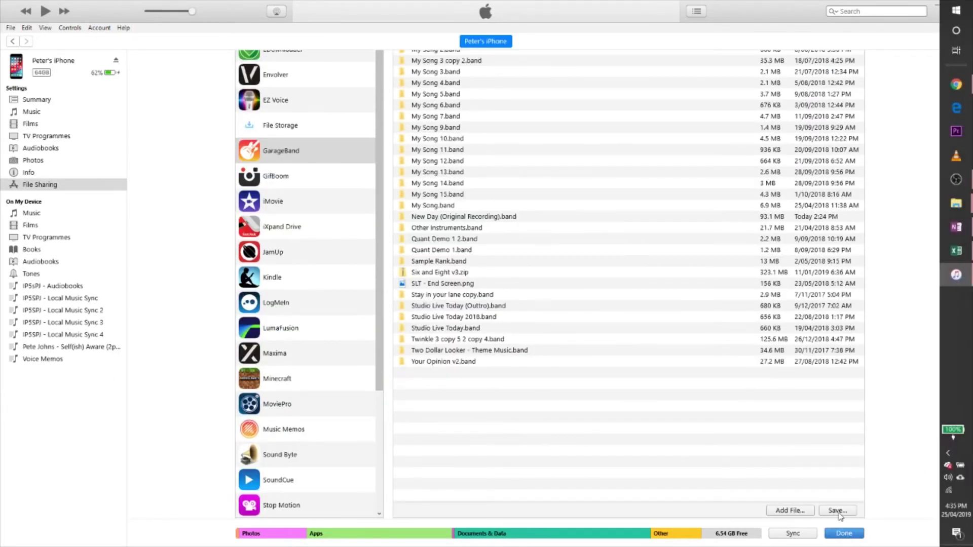
{"action": "left_click", "coordinate": [839, 511]}
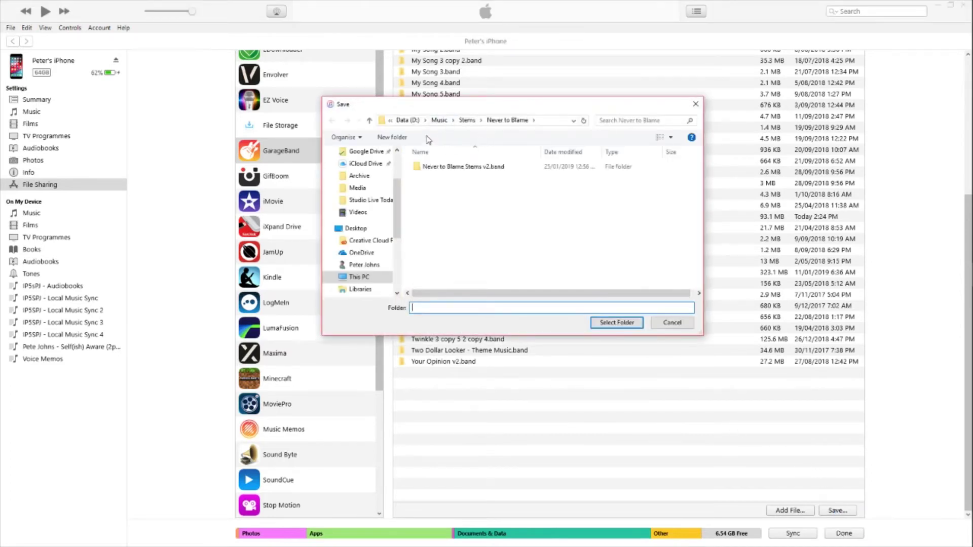
{"action": "left_click", "coordinate": [439, 121]}
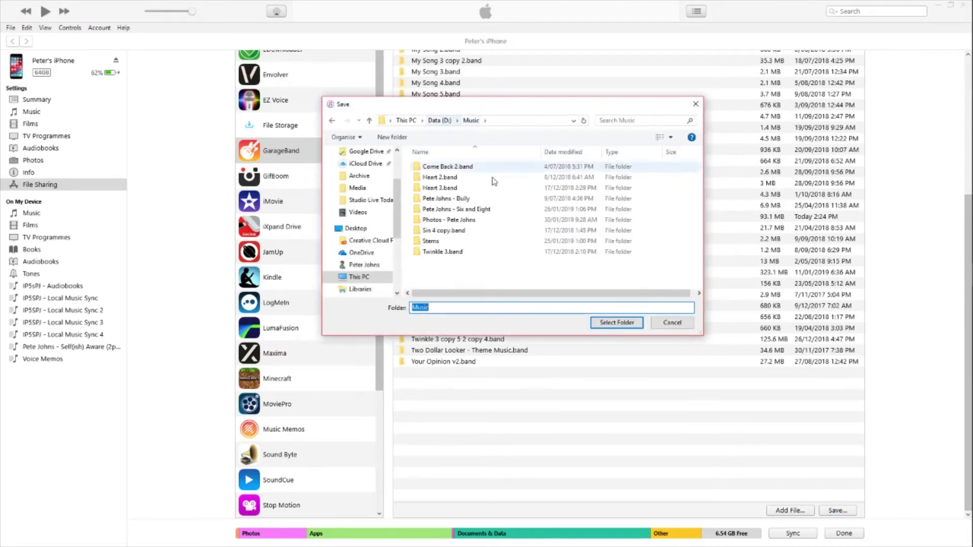
{"action": "left_click", "coordinate": [621, 324]}
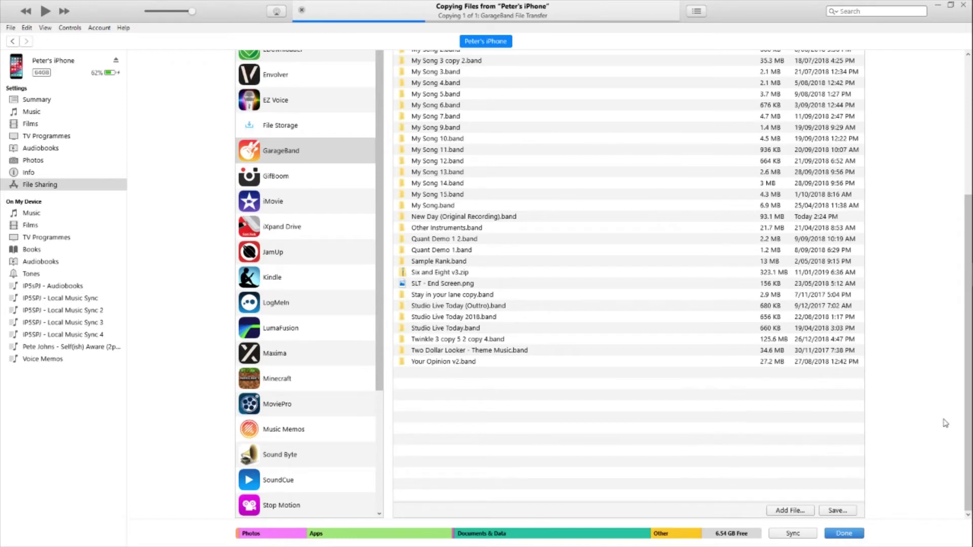
Step: Examine the documents that LumaFusion makes available for file sharing
{"action": "left_click_drag", "start_coordinate": [968, 393], "coordinate": [965, 286]}
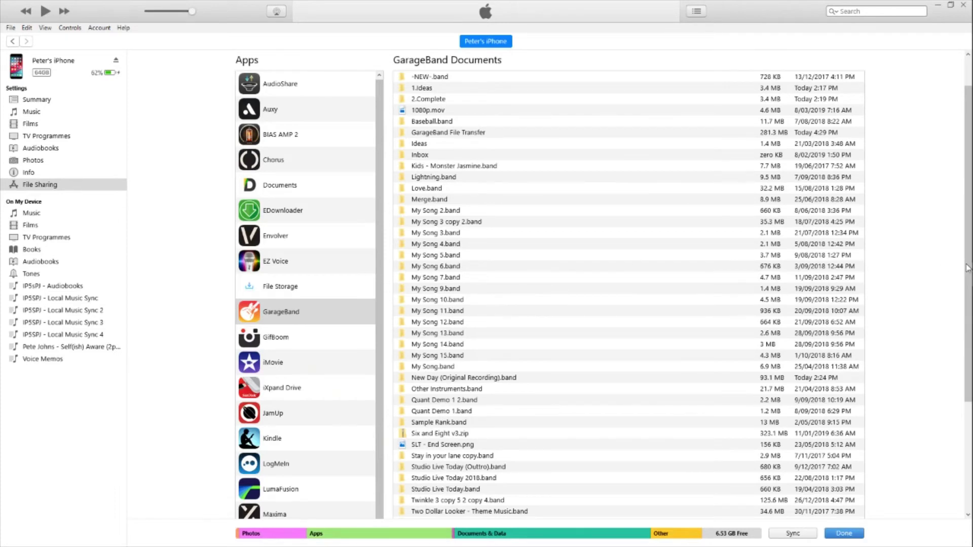
{"action": "left_click_drag", "start_coordinate": [967, 268], "coordinate": [968, 356]}
{"action": "left_click", "coordinate": [299, 364]}
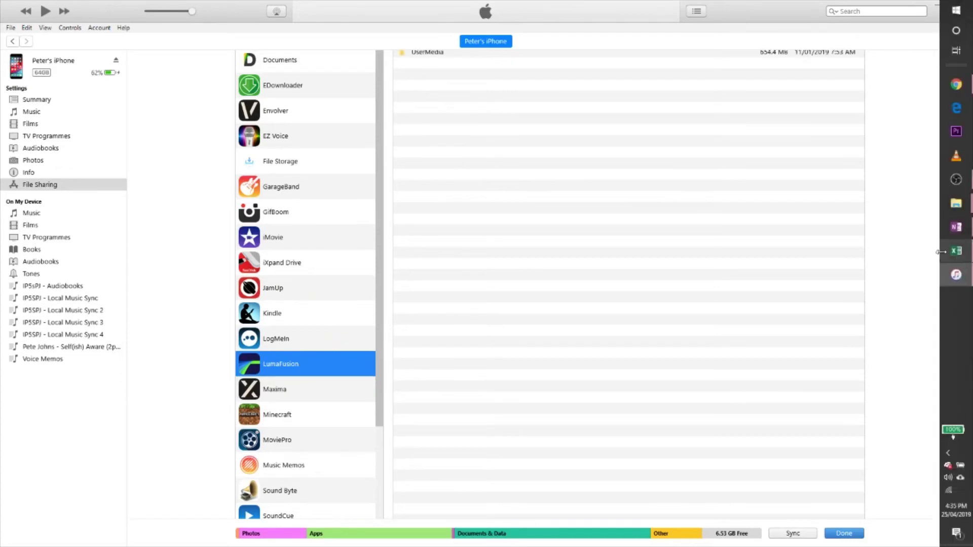
{"action": "left_click_drag", "start_coordinate": [967, 218], "coordinate": [967, 107]}
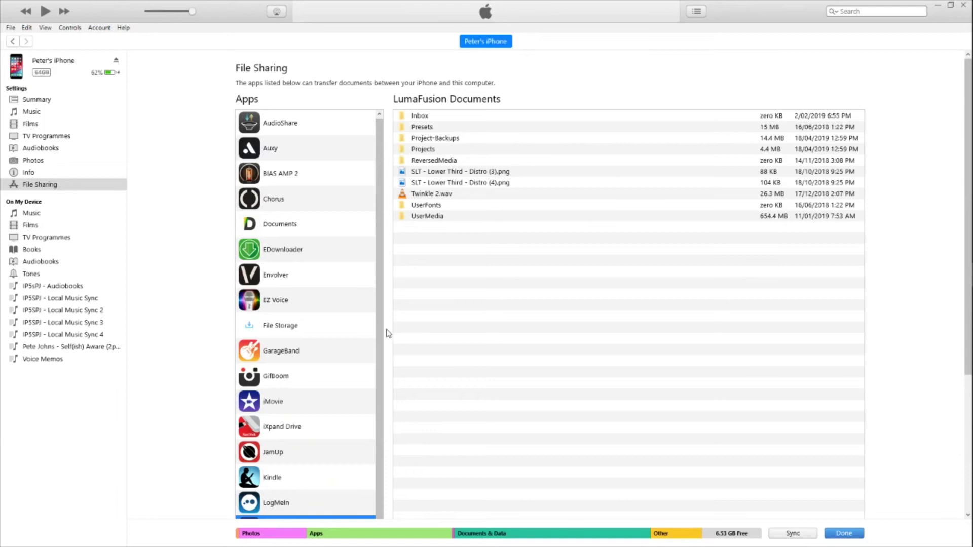
Step: Return to GarageBand's shared documents and look through the whole list and its file transfer options
{"action": "left_click", "coordinate": [283, 353]}
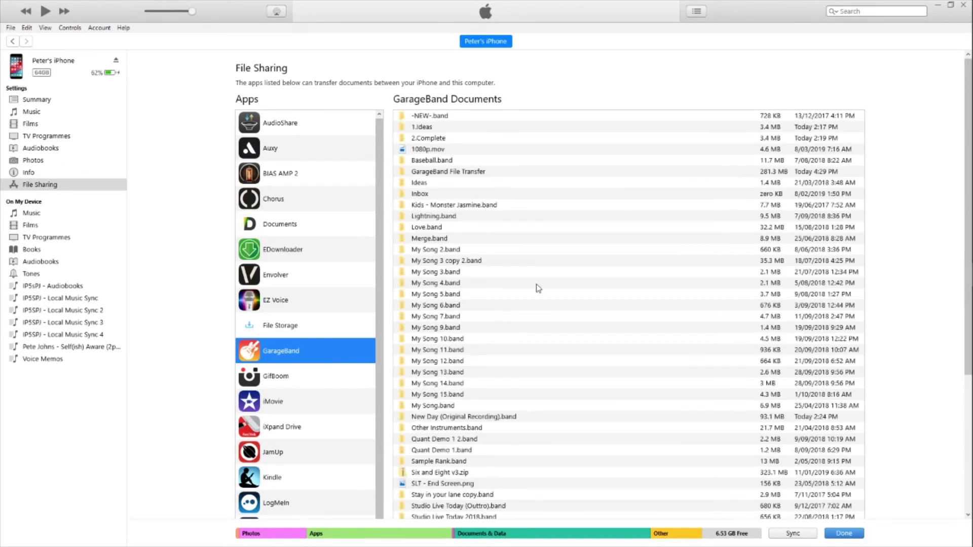
{"action": "scroll", "coordinate": [967, 340], "scroll_direction": "down", "scroll_amount": 4}
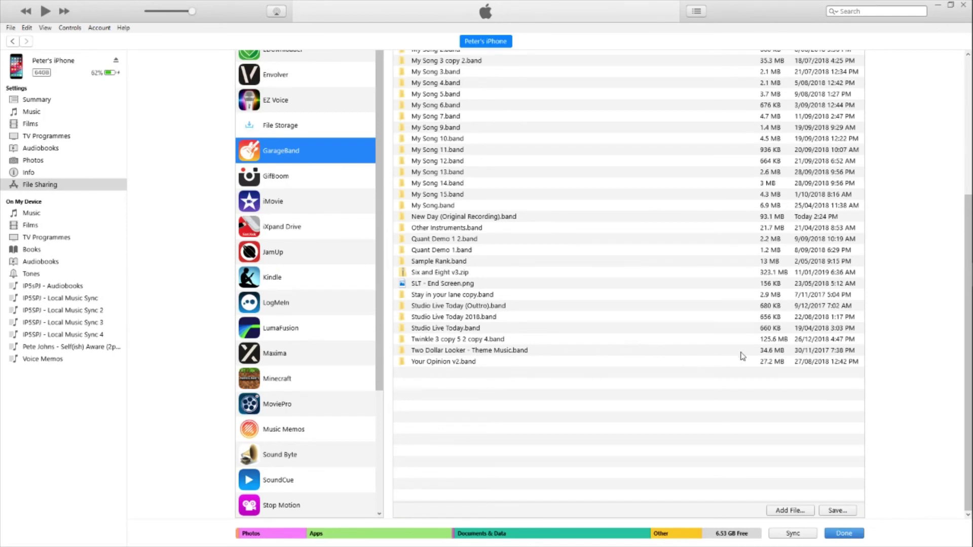
{"action": "left_click_drag", "start_coordinate": [963, 315], "coordinate": [953, 139]}
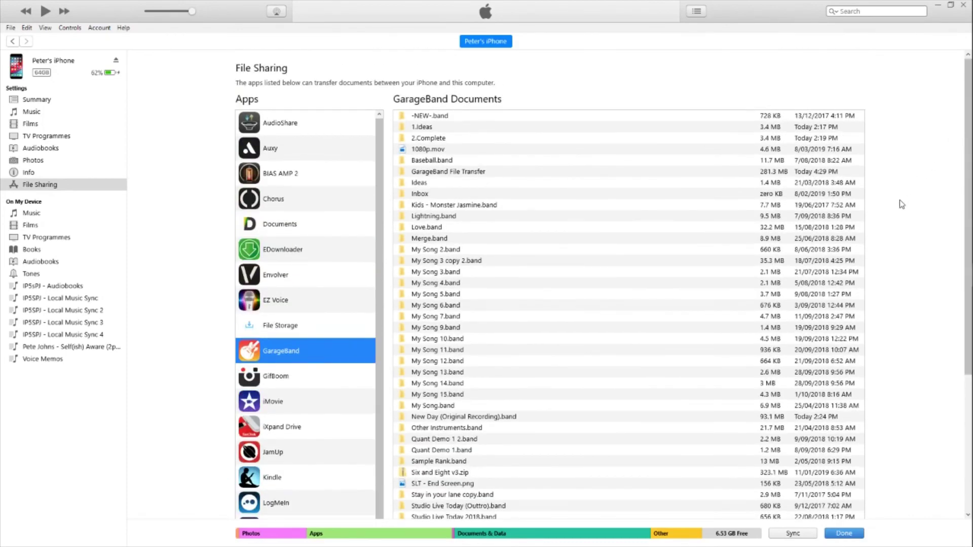